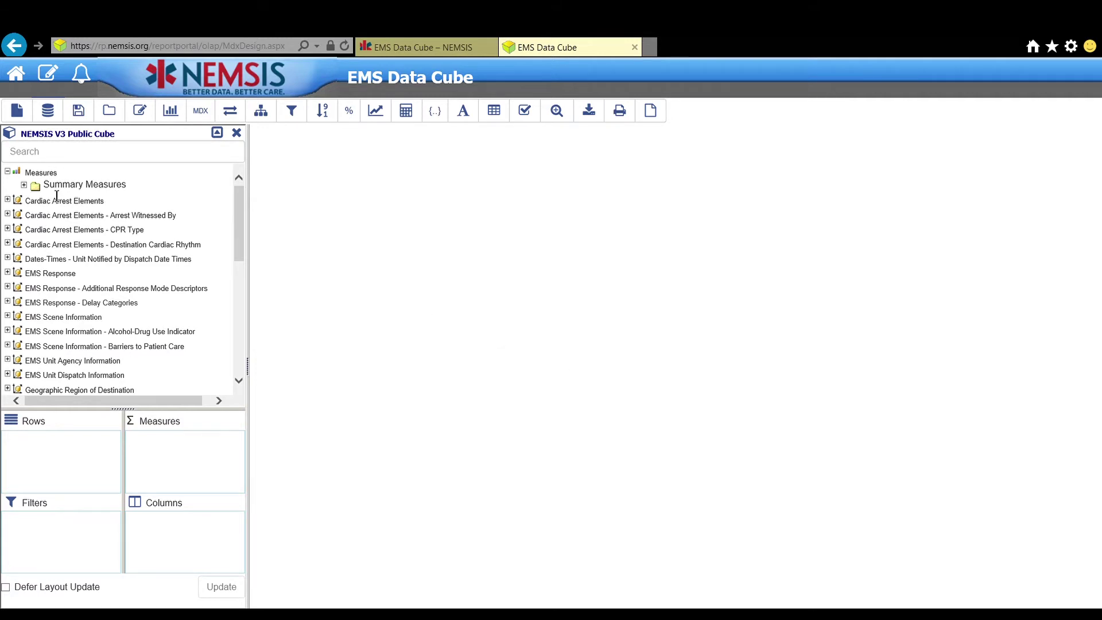
Add Count of Events from Summary Measures as the measure, totalling 29,863,049
click(24, 185)
click(31, 216)
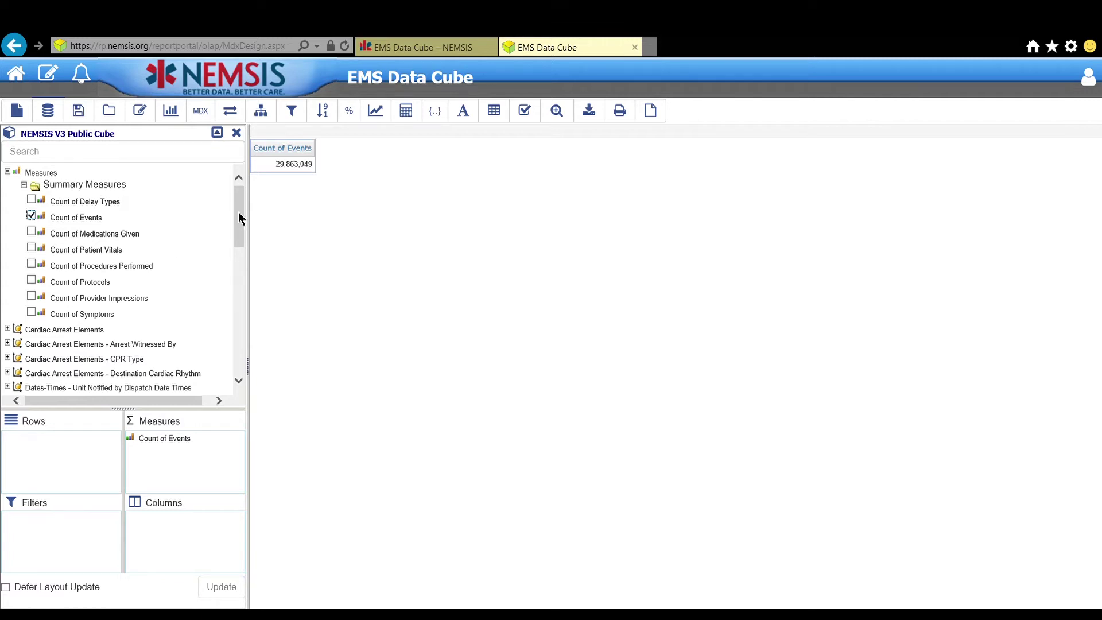
Add Complaint Reported by Dispatch to Rows and expand All to list each complaint's count
drag(239, 212, 233, 260)
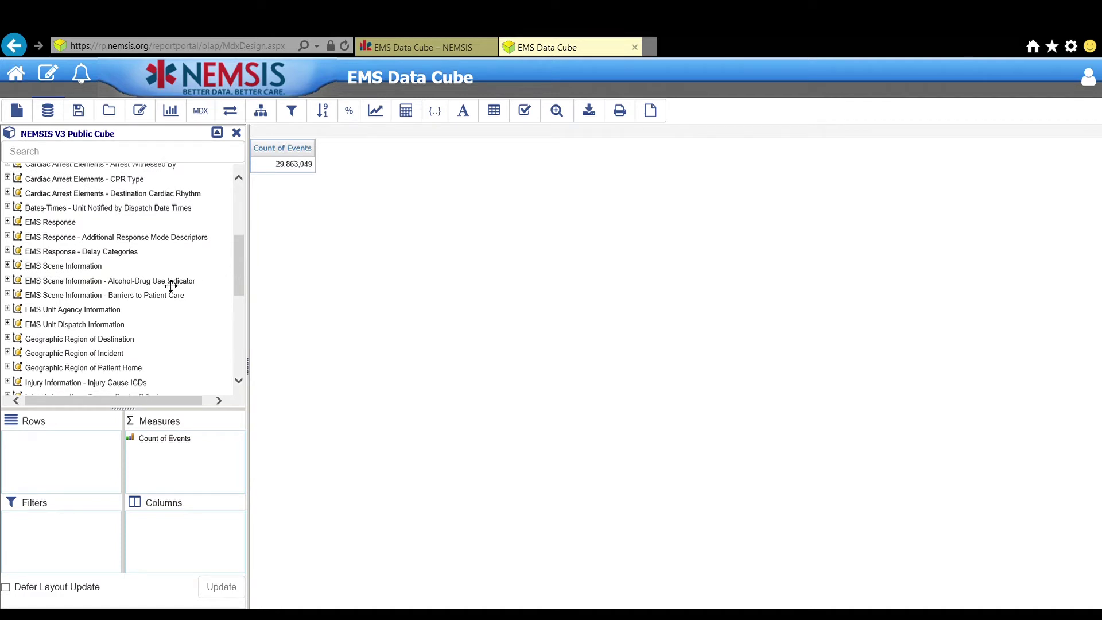
click(8, 324)
click(13, 337)
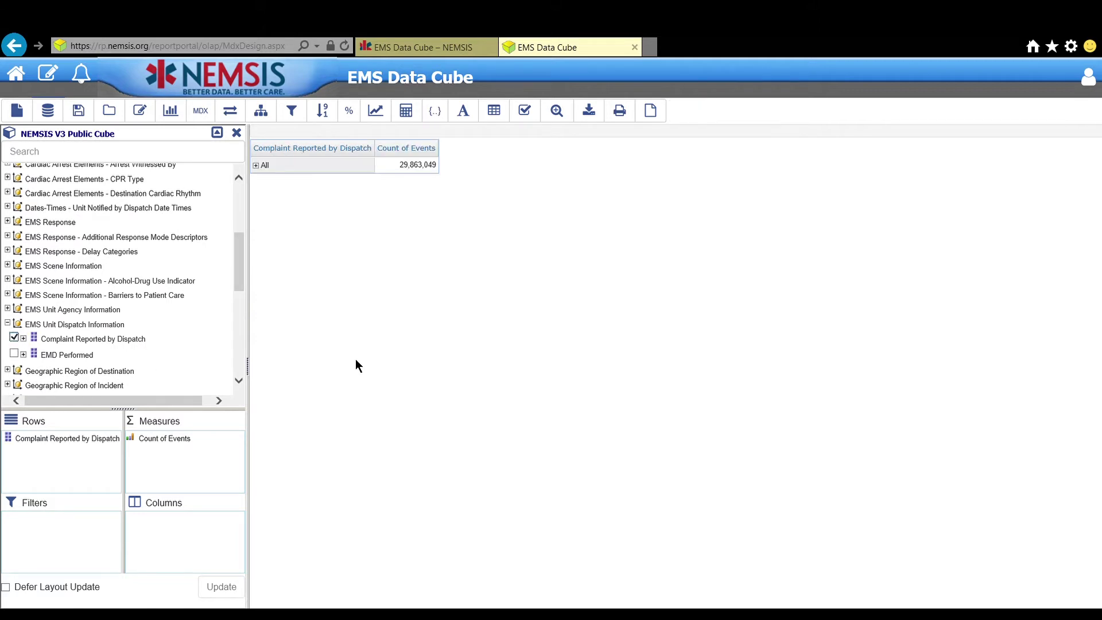
click(256, 166)
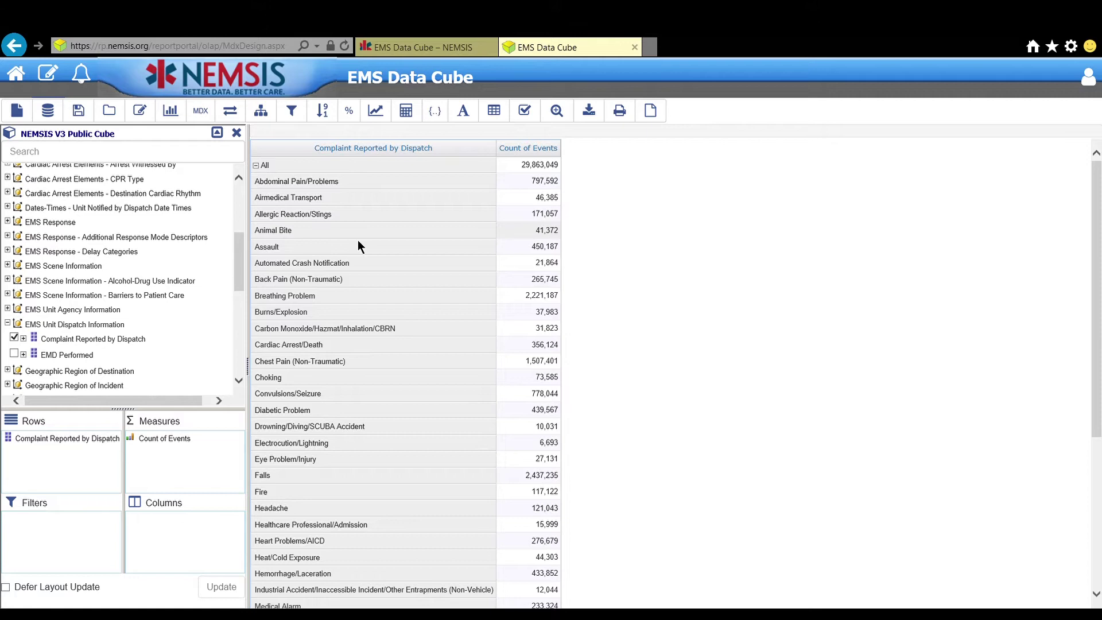
scroll(359, 241, down, 5)
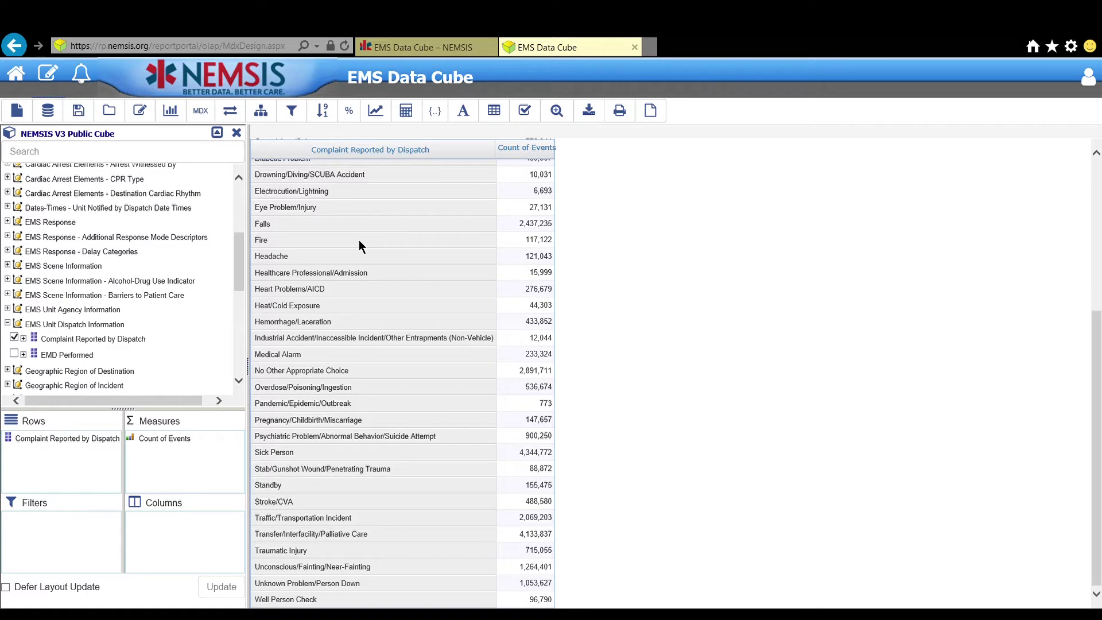
scroll(359, 245, up, 5)
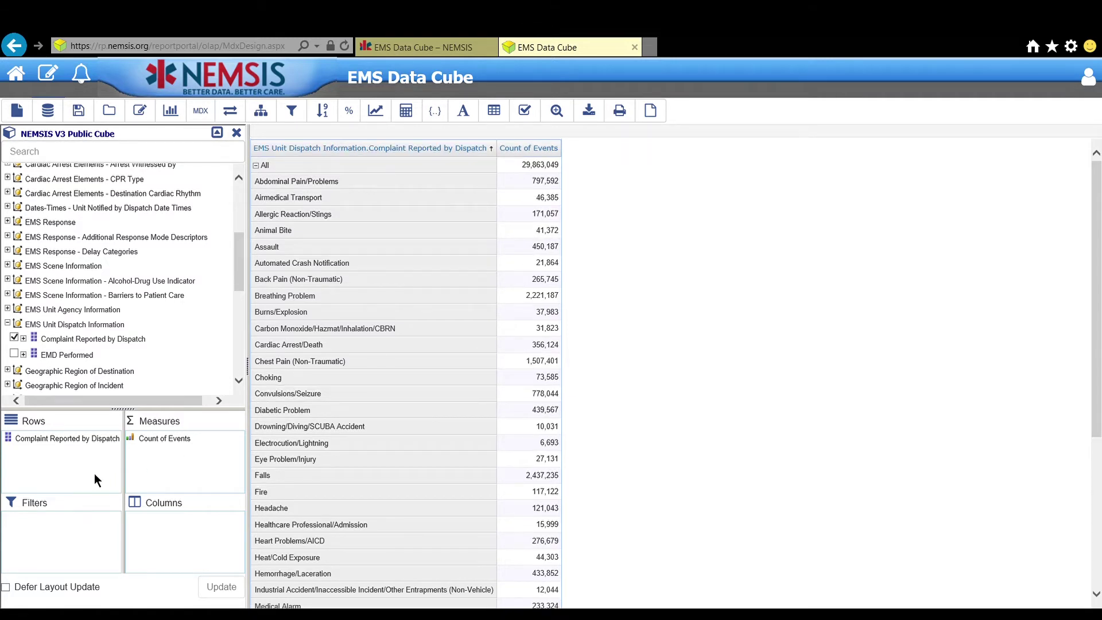
Move Complaint Reported by Dispatch into Filters and keep only Traffic/Transportation Incident (2,069,203 events)
drag(77, 449, 66, 536)
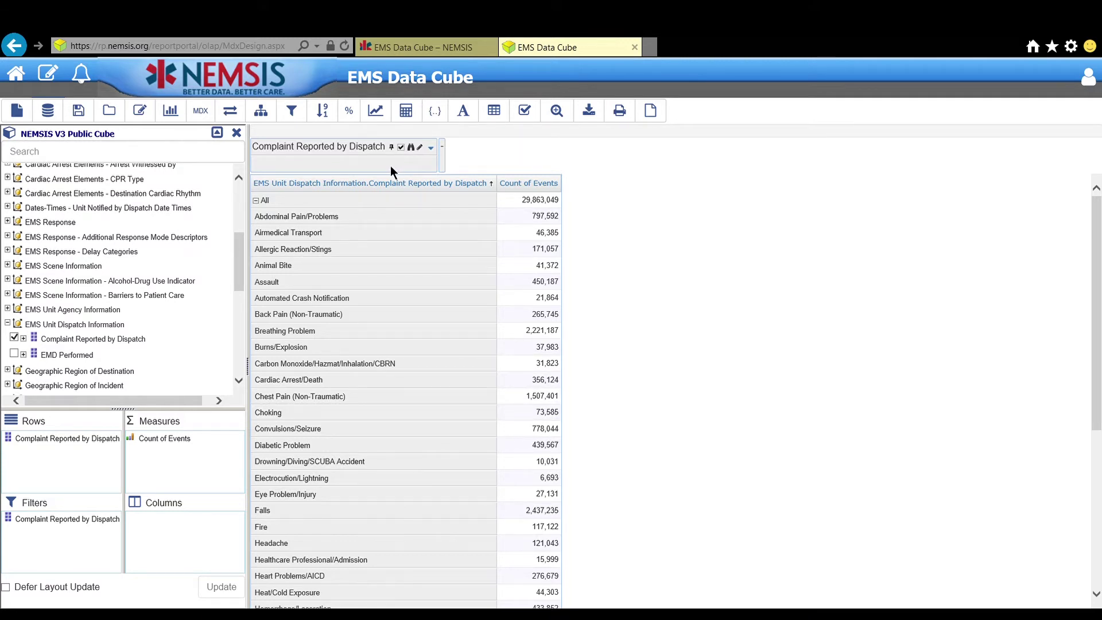
click(431, 150)
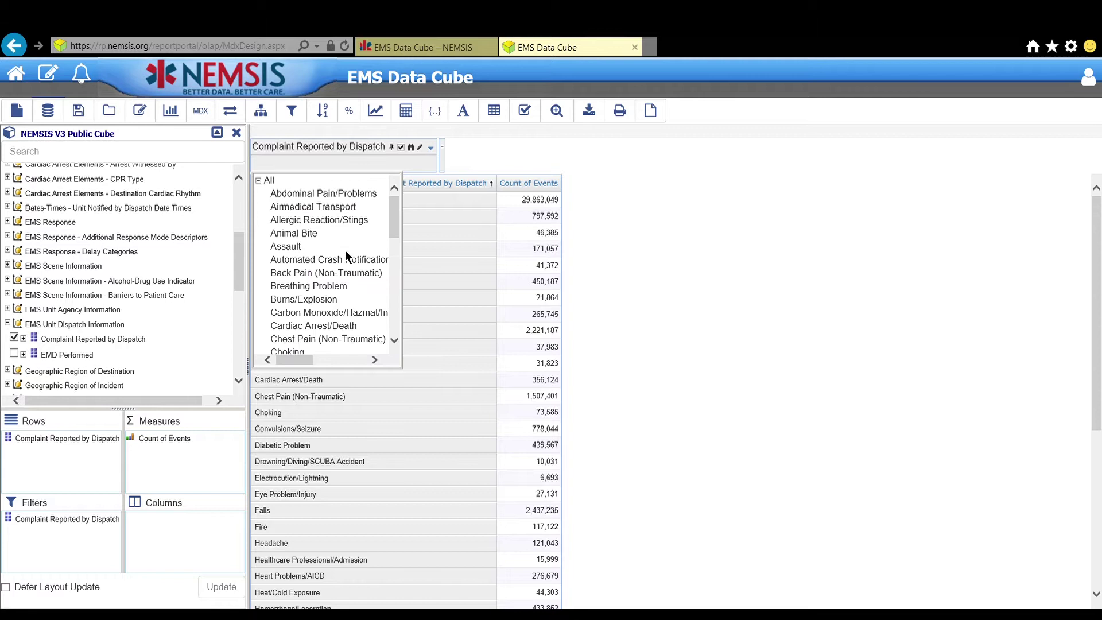
scroll(347, 251, down, 9)
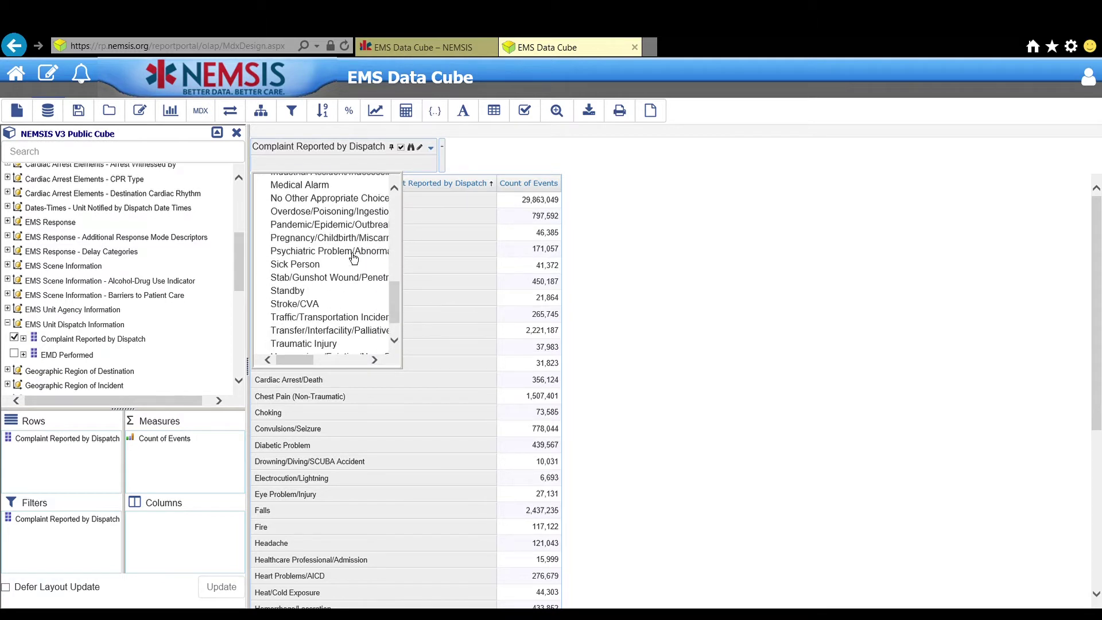
click(362, 318)
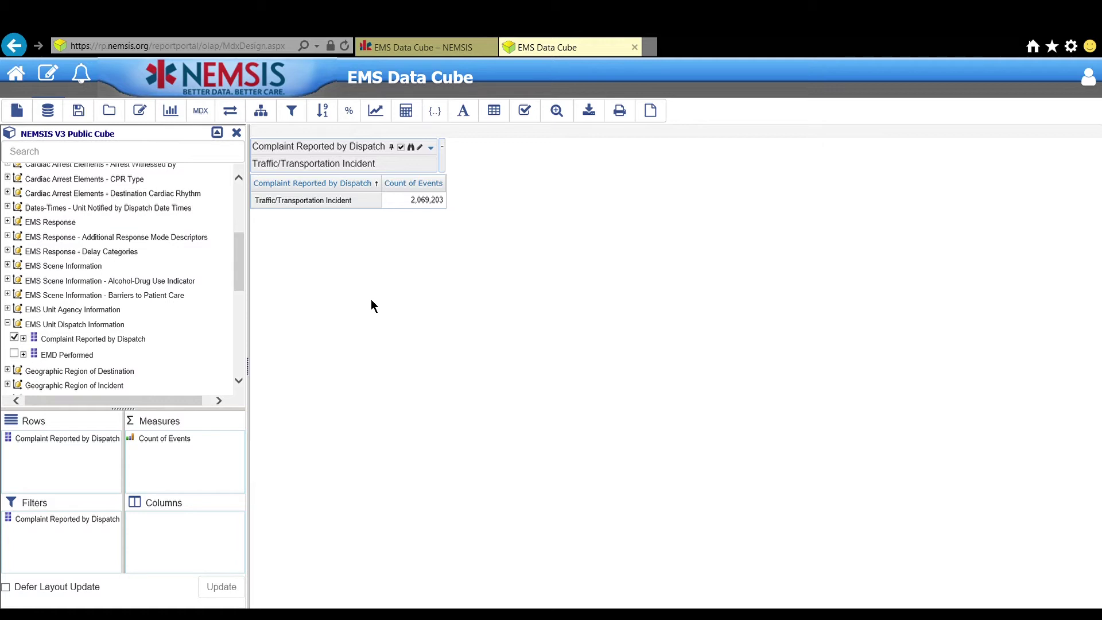
mouse_move(400, 158)
click(438, 149)
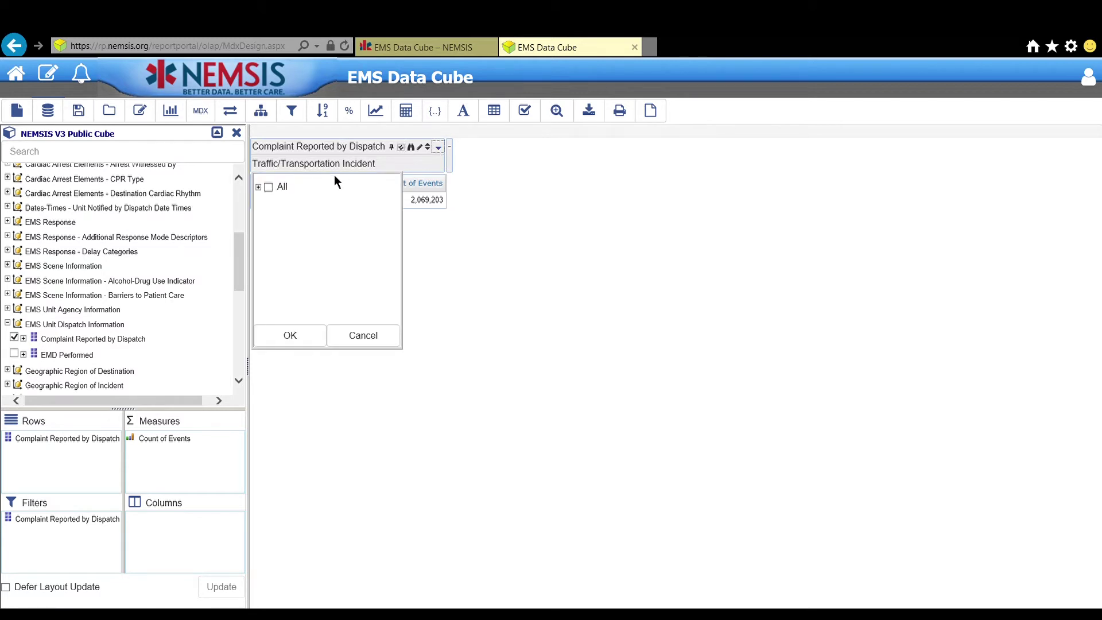
click(258, 187)
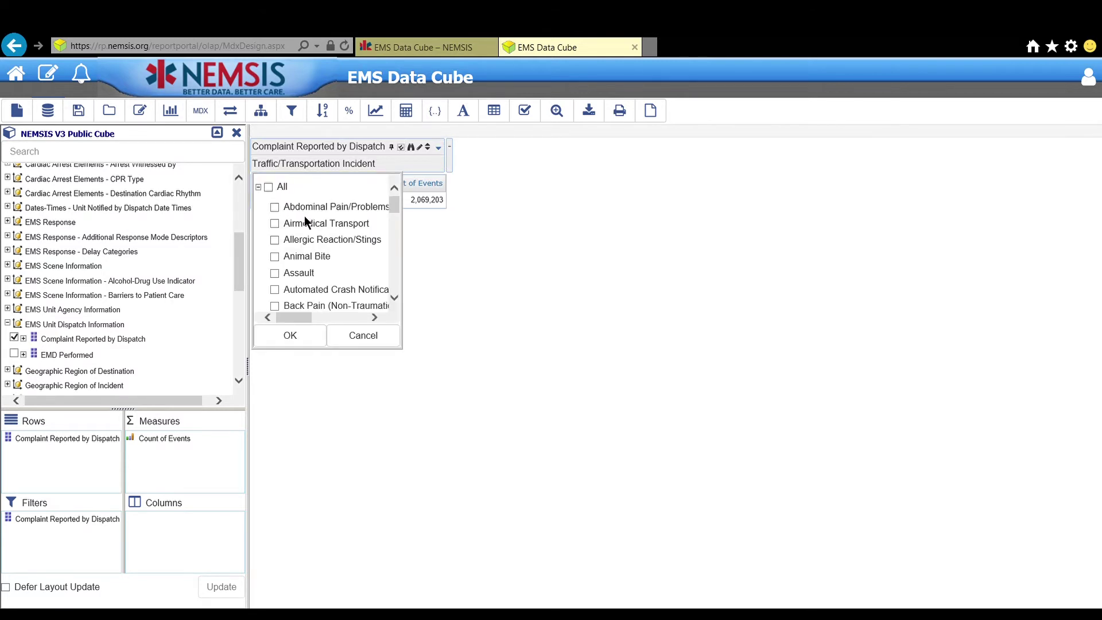
drag(395, 205, 395, 282)
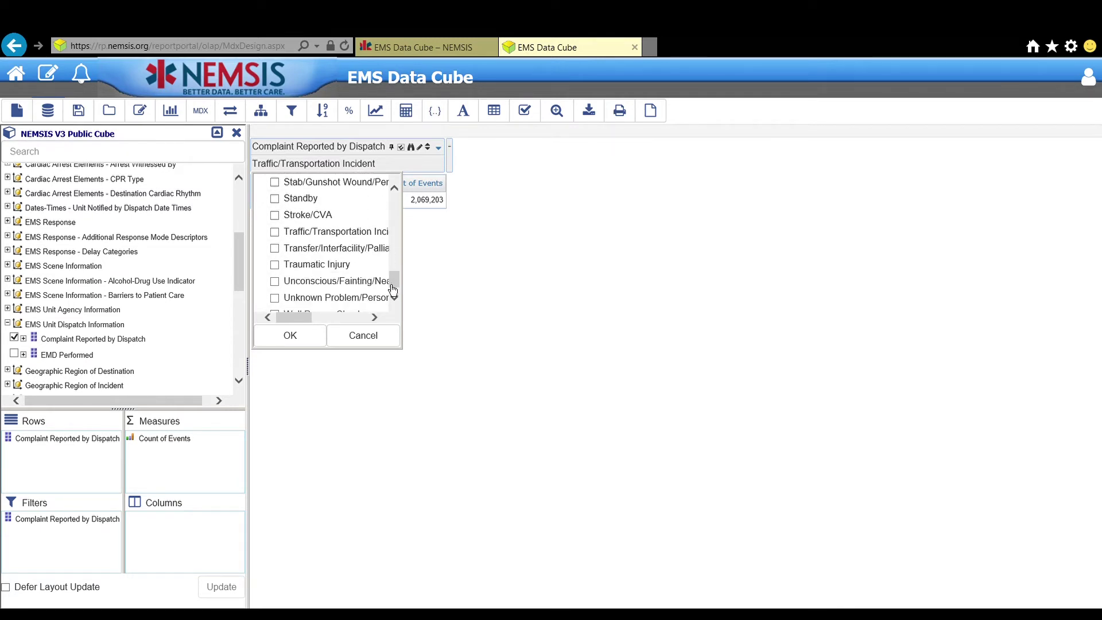
click(275, 232)
click(276, 267)
click(307, 335)
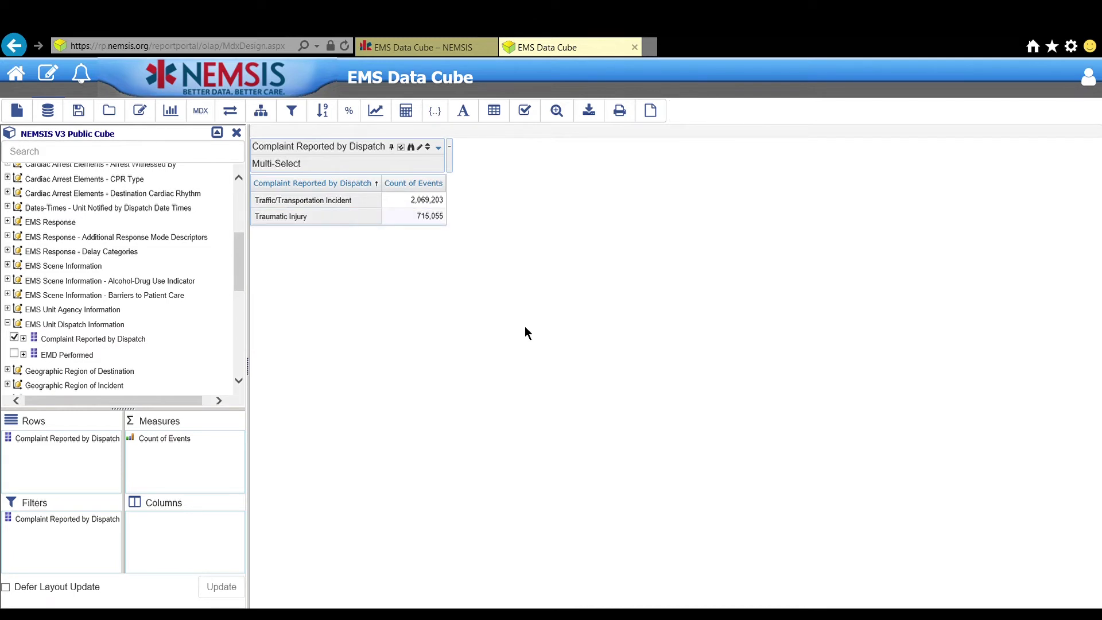
click(401, 147)
click(430, 148)
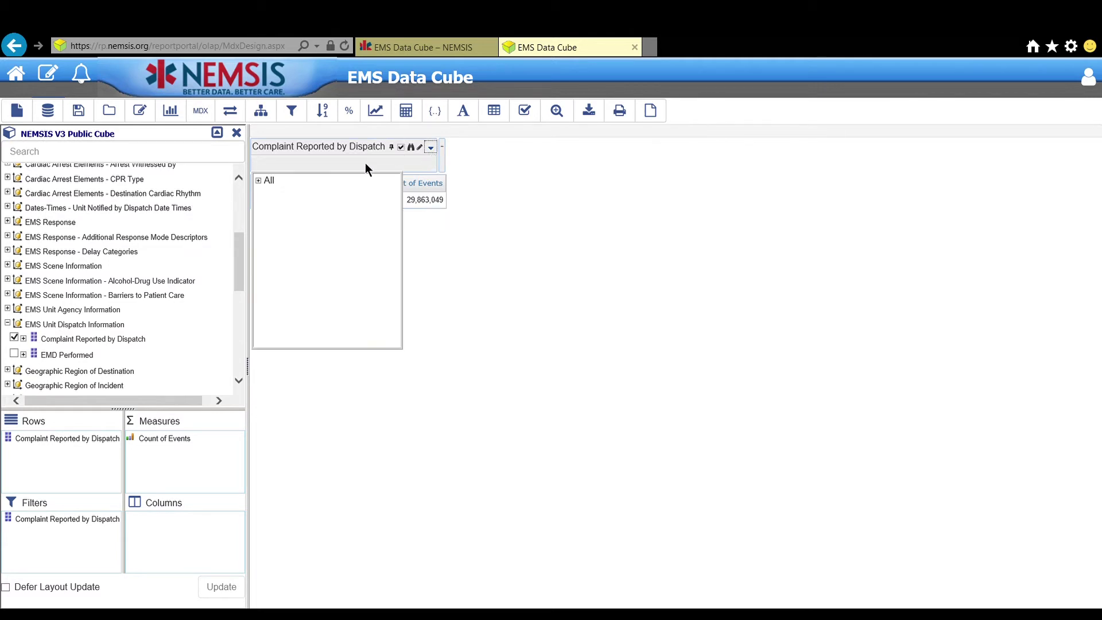
click(258, 180)
scroll(390, 223, down, 5)
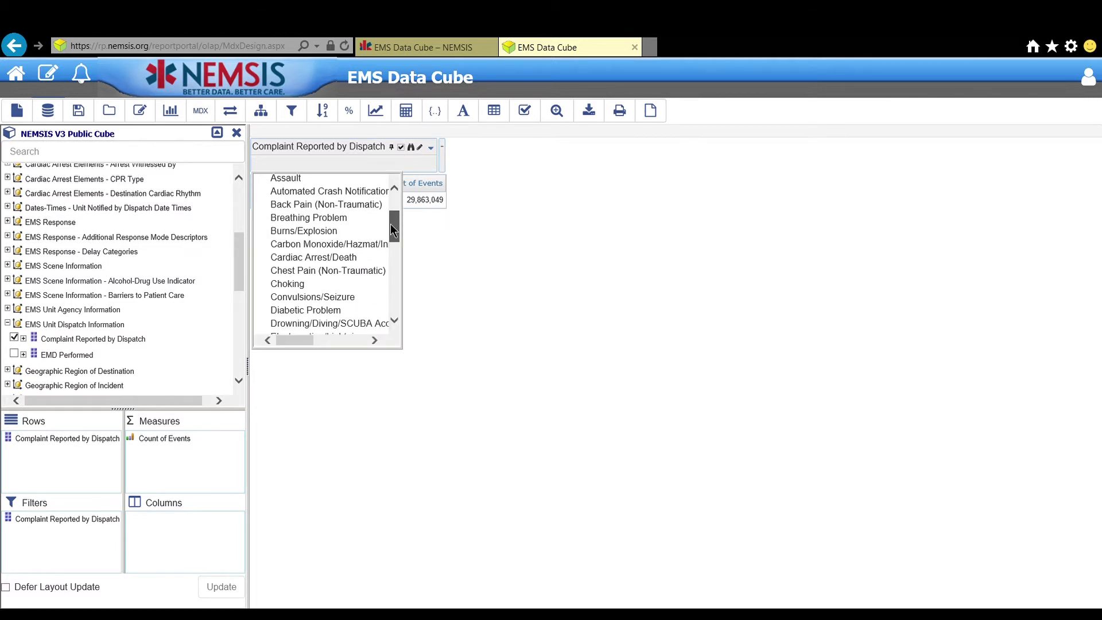
drag(394, 264, 394, 294)
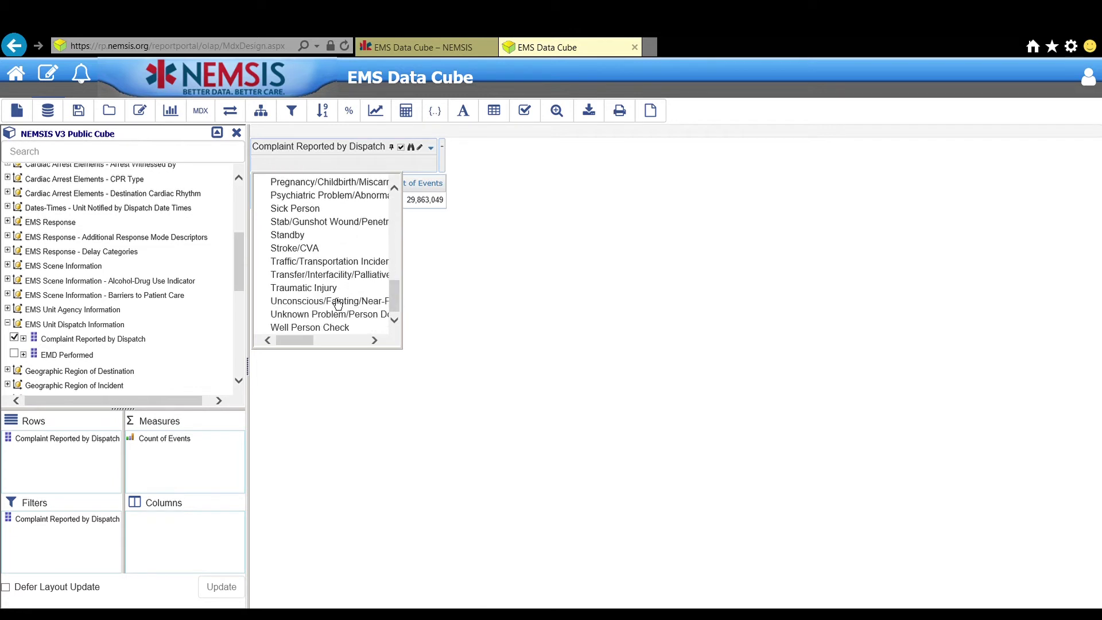
click(317, 262)
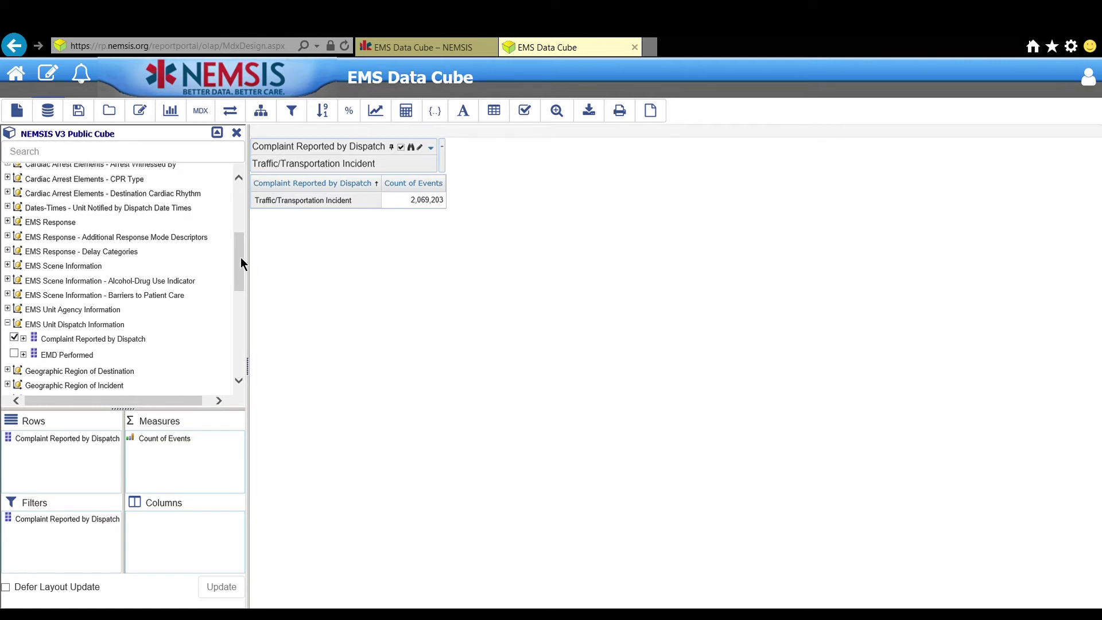
Add Vehicular - Pedestrian or Other Injury Risk Factor to Rows and expand All to list each factor
drag(241, 259, 233, 306)
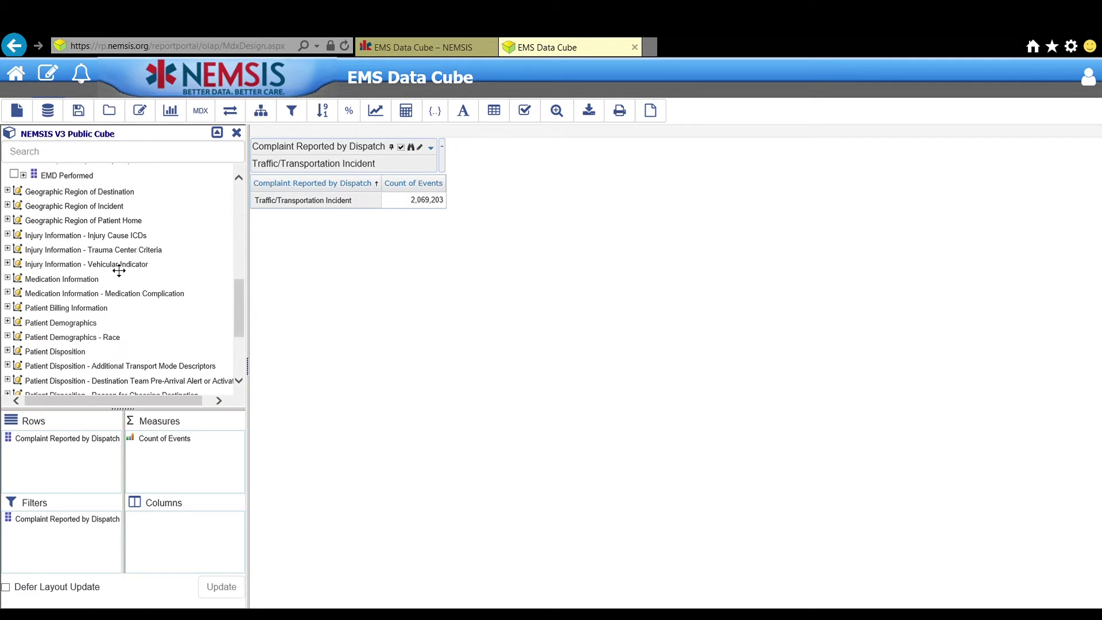
click(7, 263)
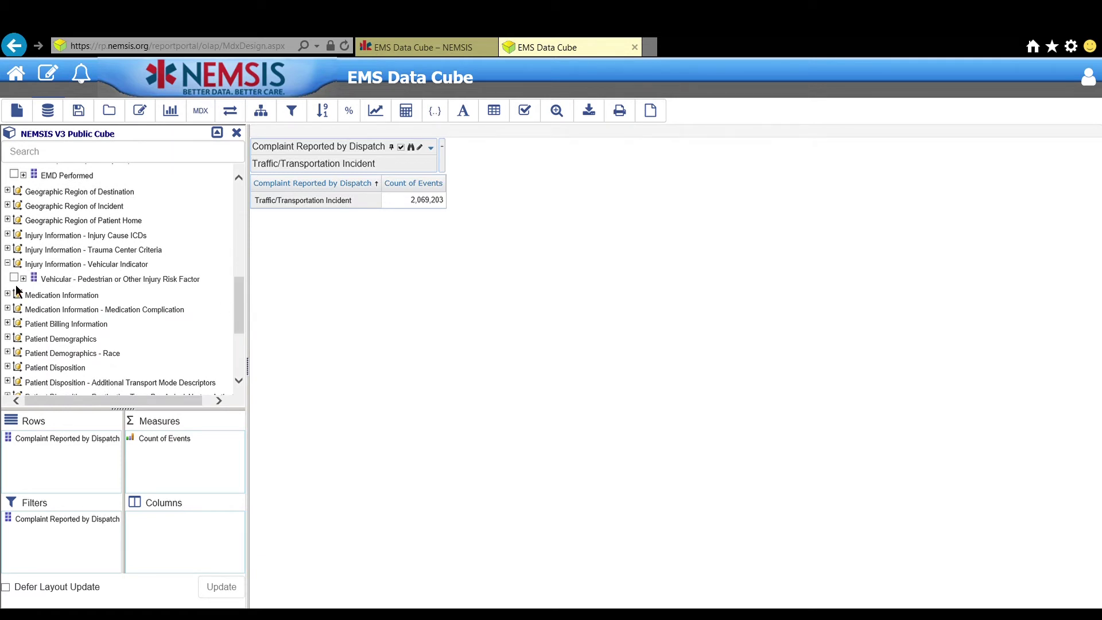
click(14, 278)
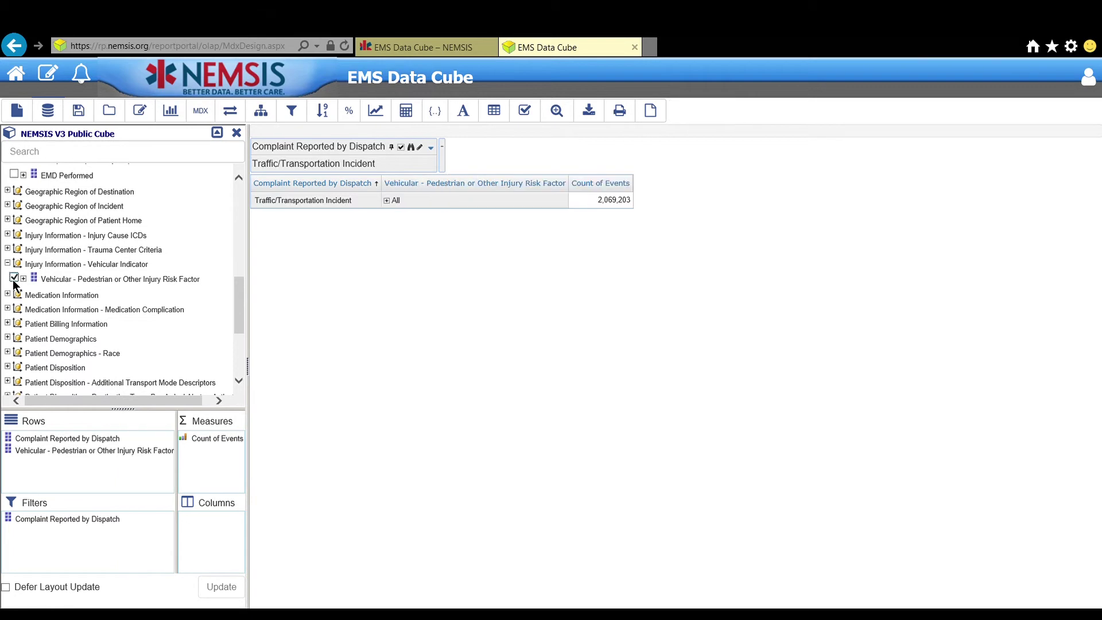
click(389, 203)
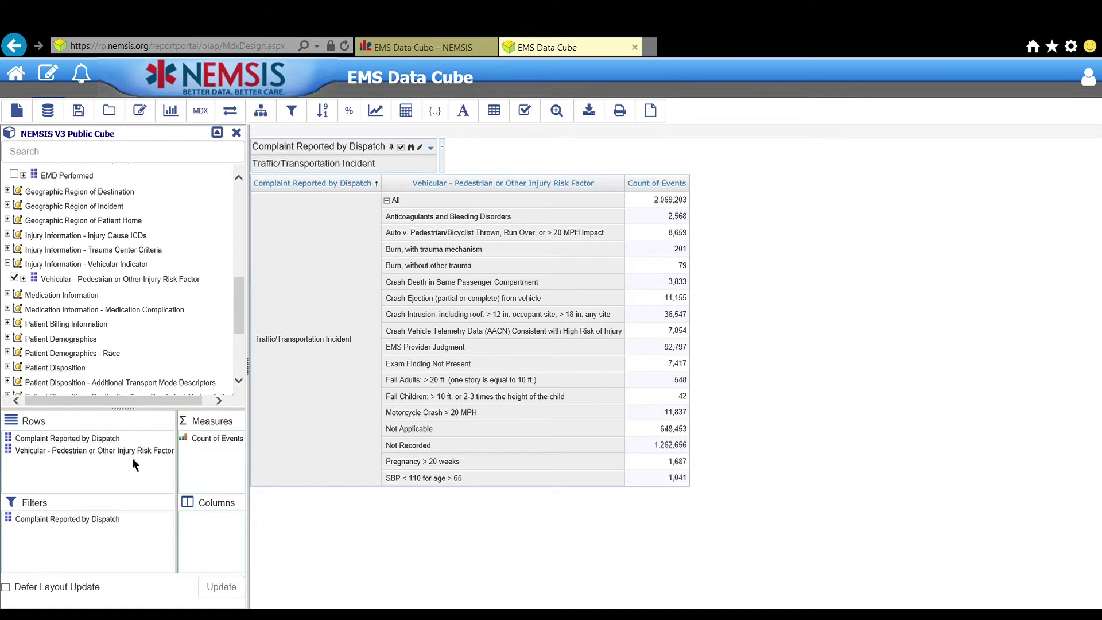
Move the risk factor field to Filters and select Crash Ejection (partial or complete) from vehicle
drag(55, 458, 62, 552)
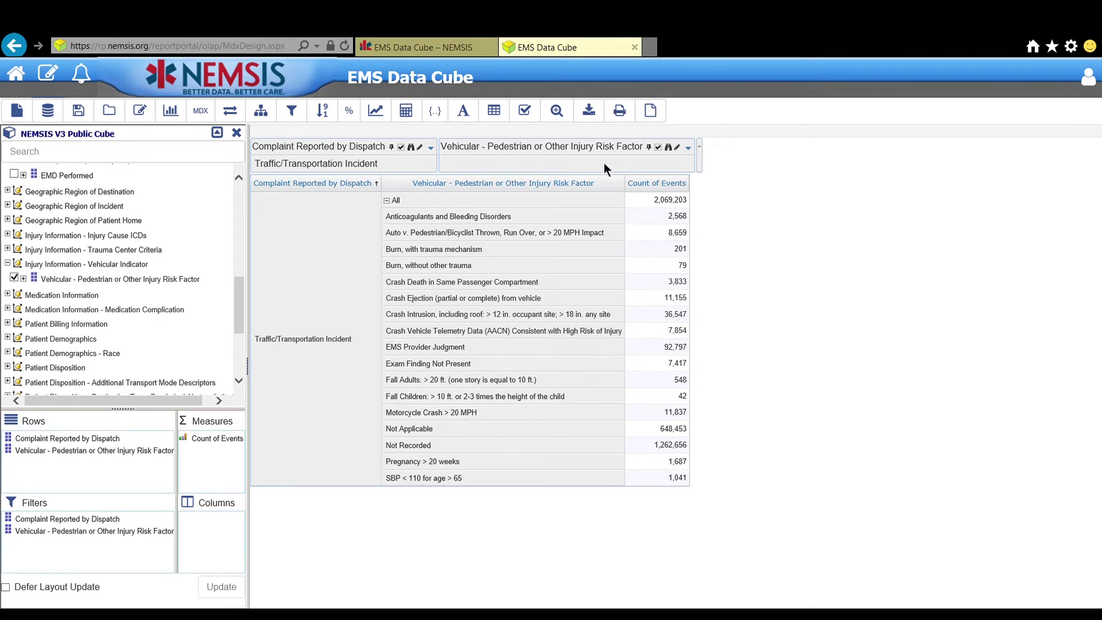
click(689, 148)
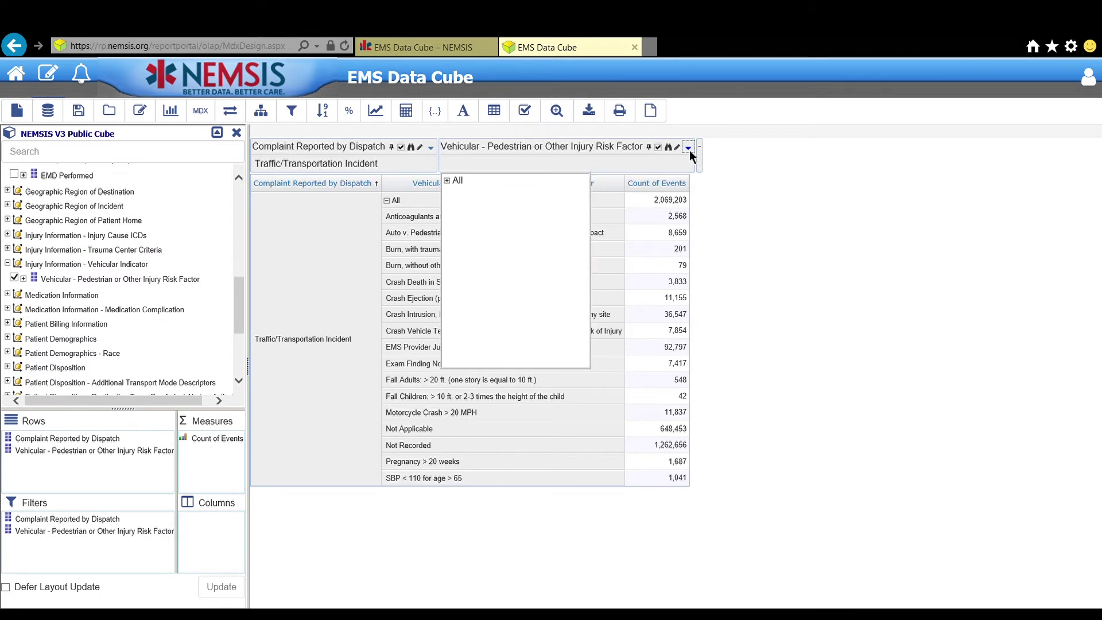
click(447, 180)
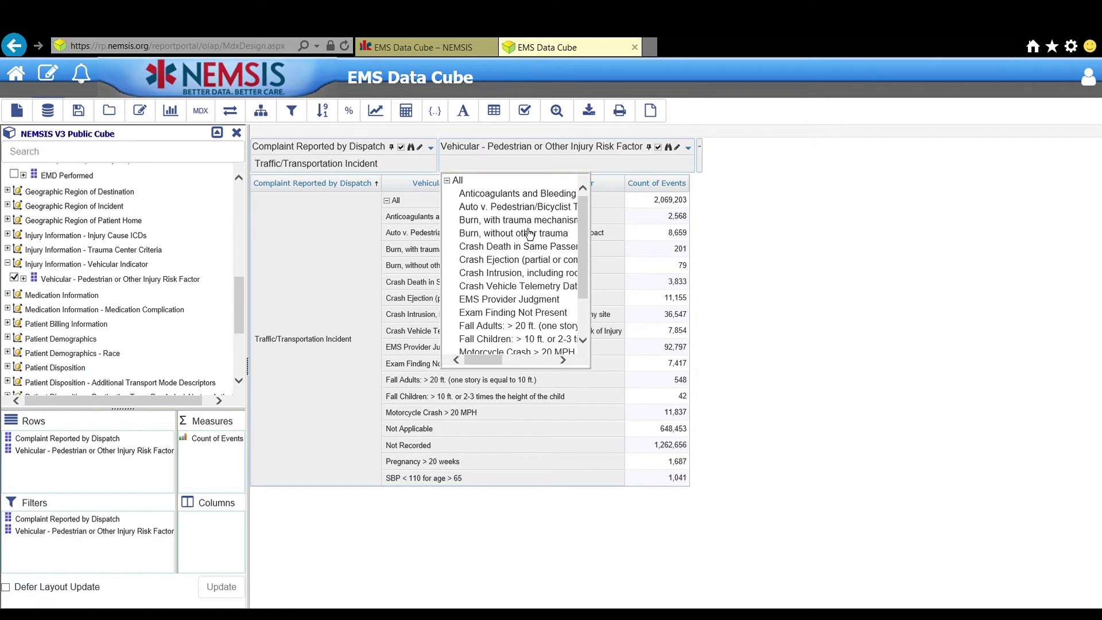
drag(579, 229, 577, 261)
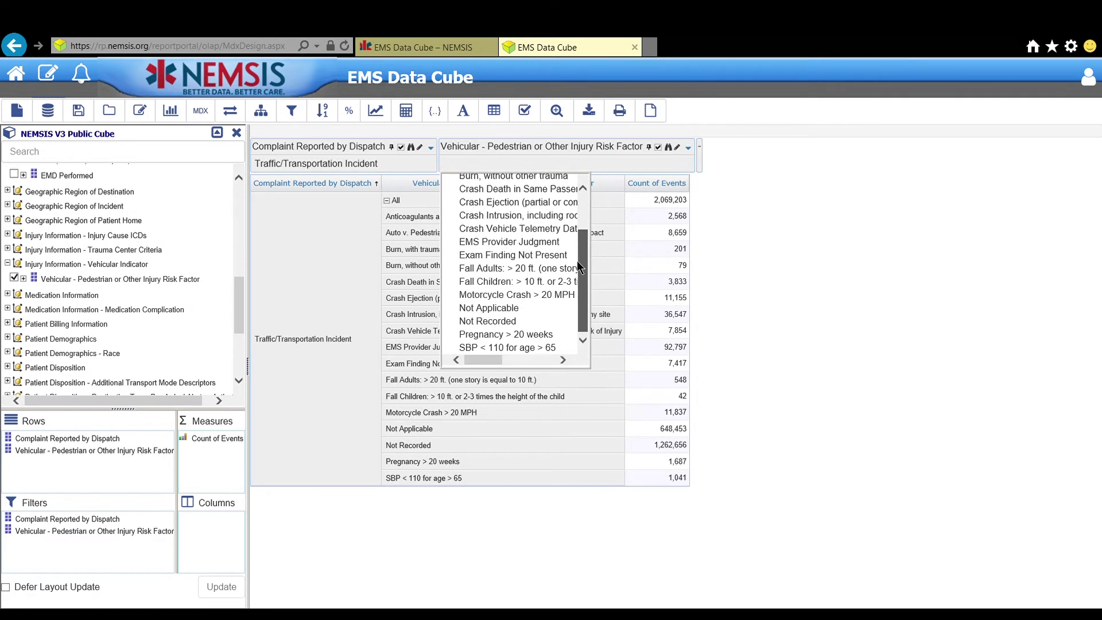
click(499, 202)
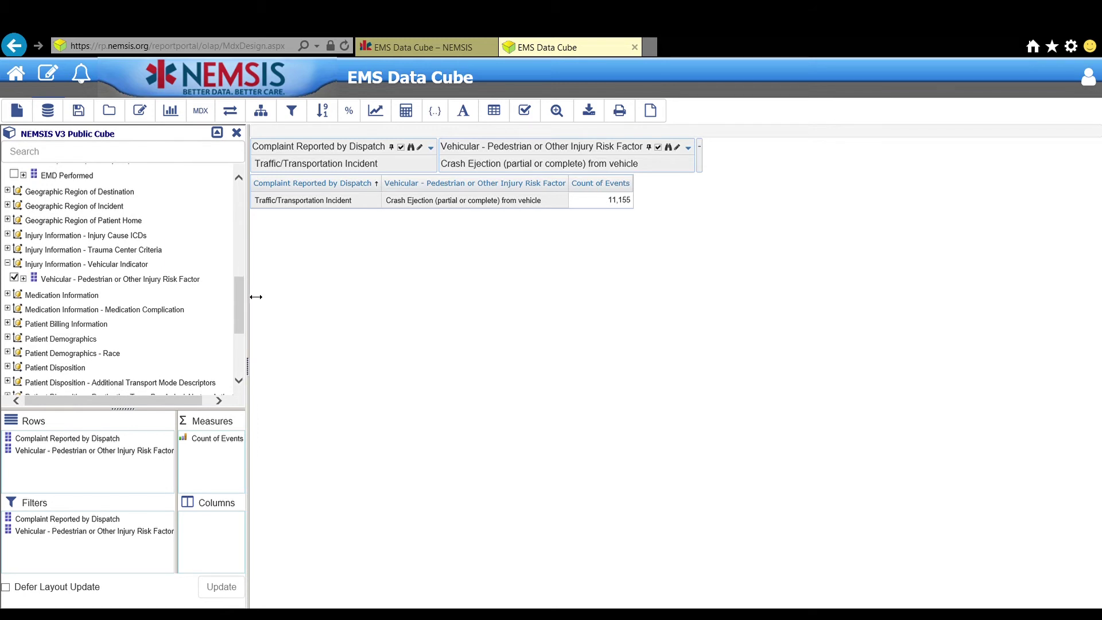
Add Patient Ages to rows and expand All into its age categories
drag(239, 293, 238, 306)
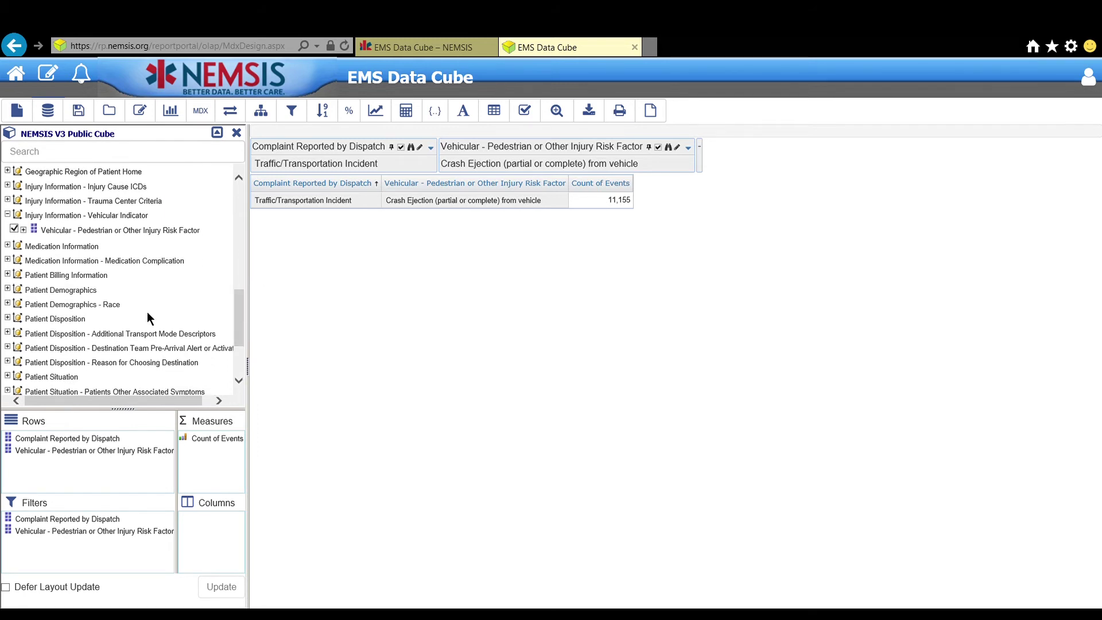
click(14, 295)
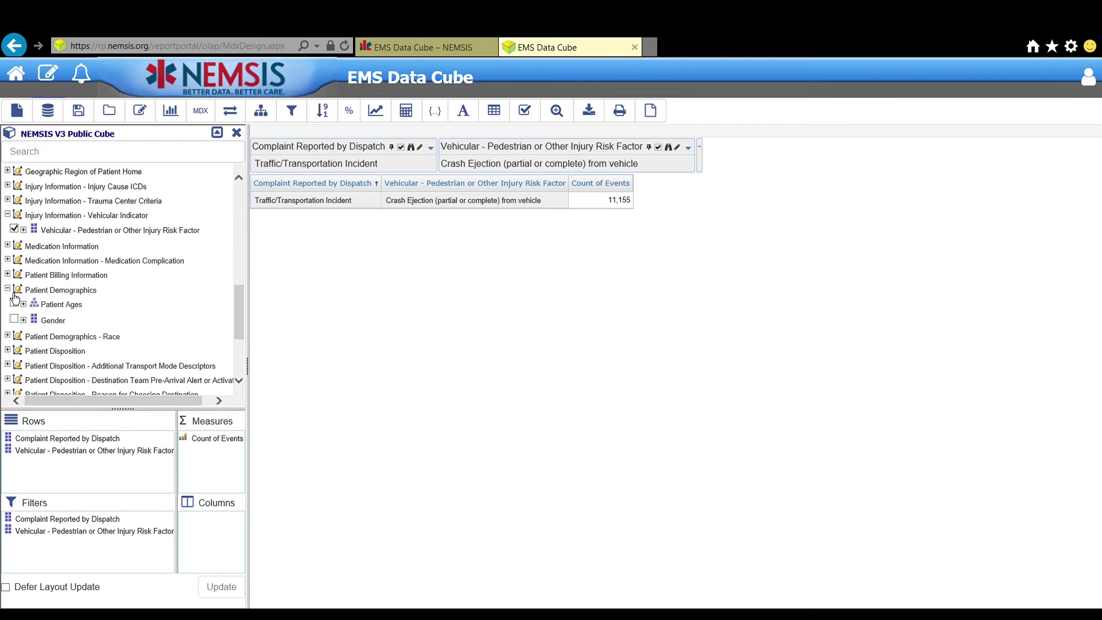
click(14, 303)
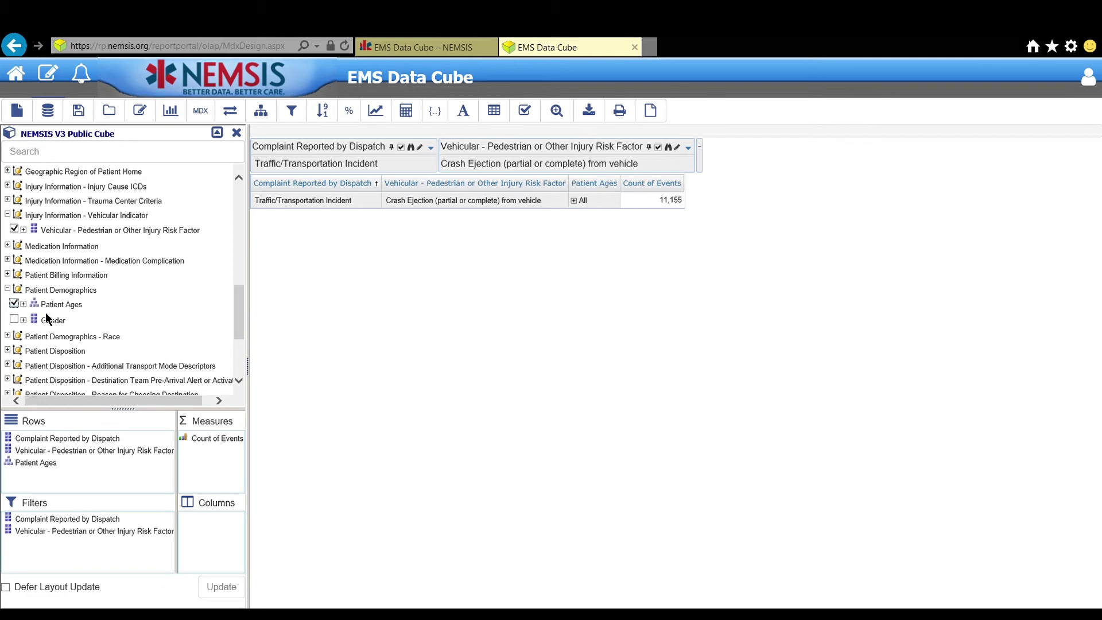
click(574, 200)
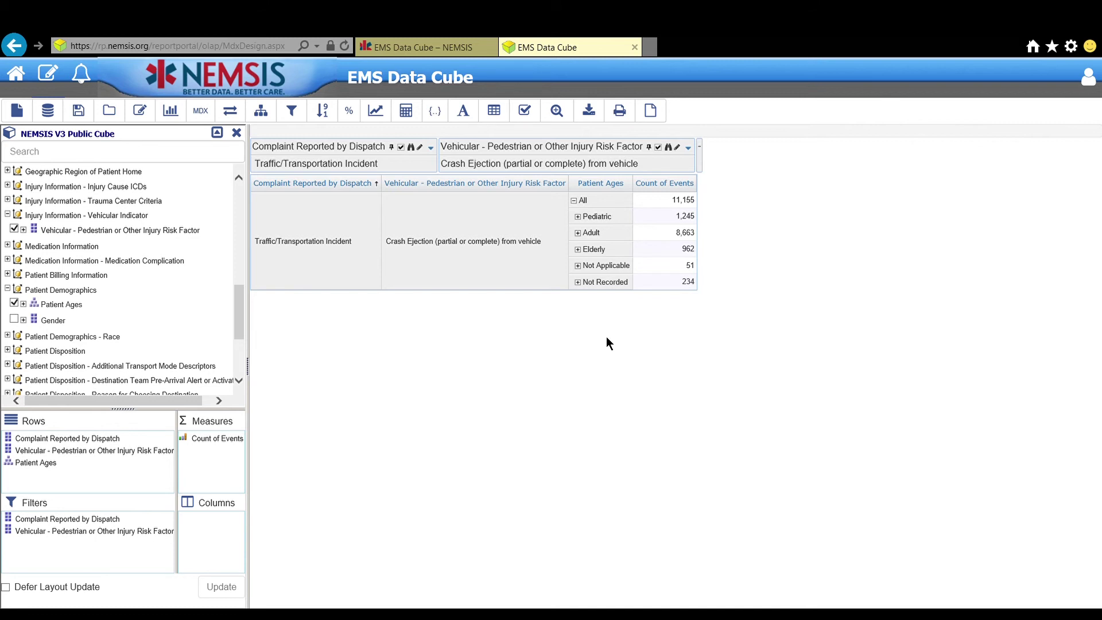
Drill into Pediatric and its 0-10 ages, then collapse back to the Pediatric total
click(578, 217)
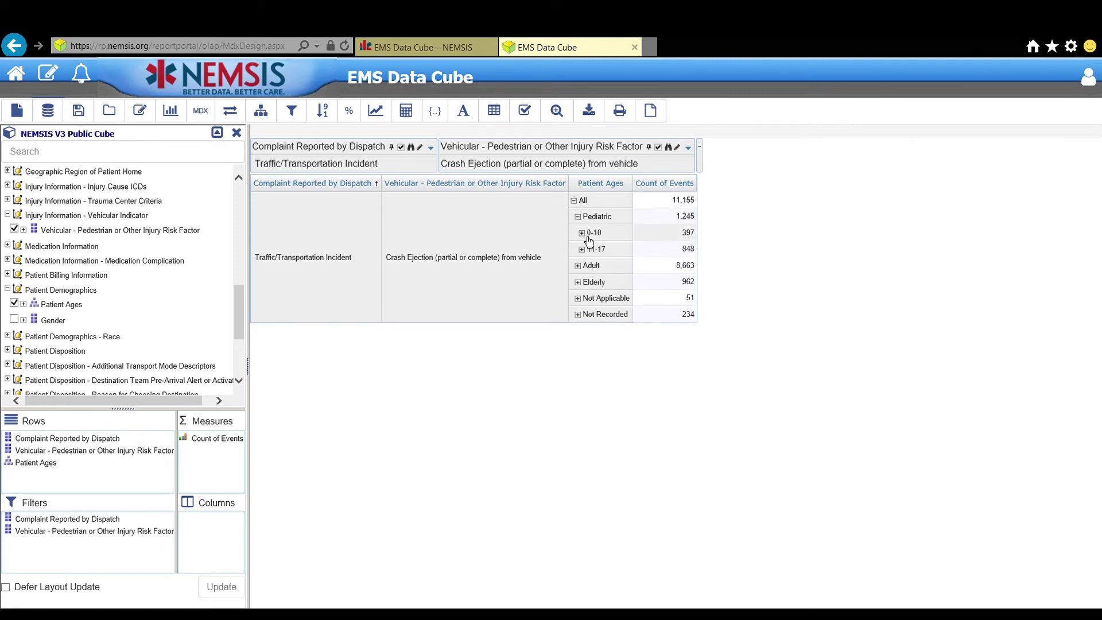
click(589, 237)
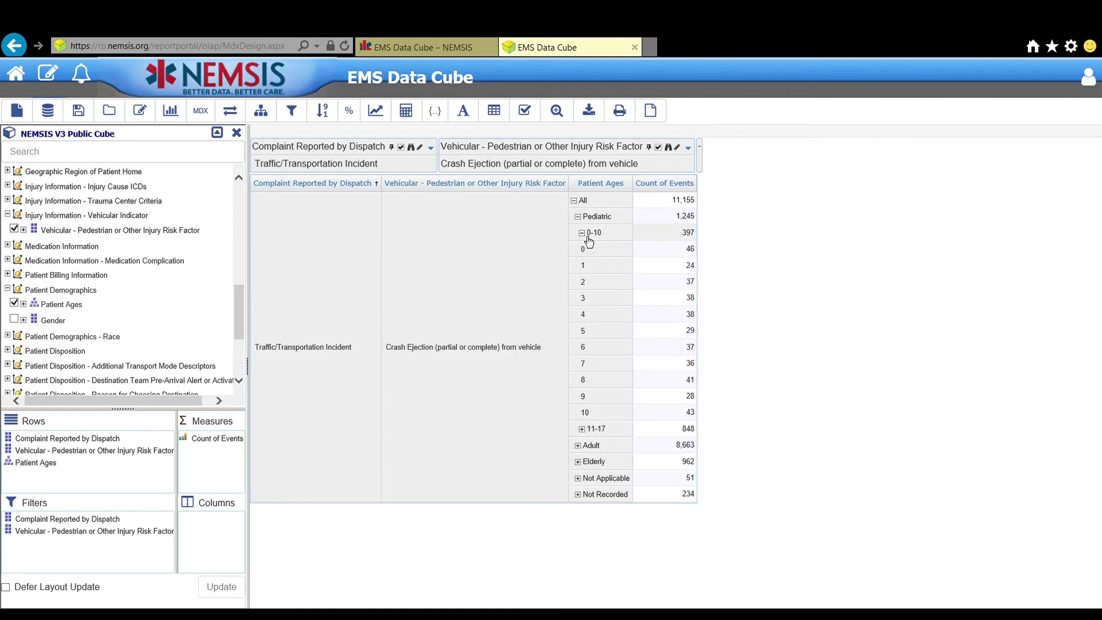
click(581, 232)
click(578, 217)
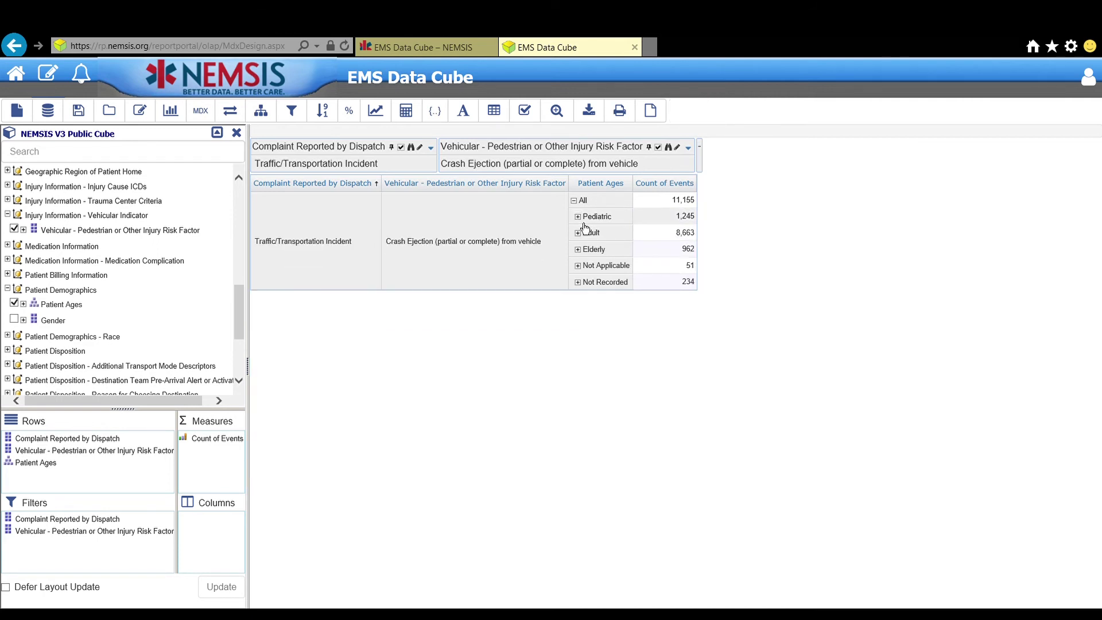
Expand Patient Ages and try, then remove, the Age Category and Age Group breakdowns
click(24, 303)
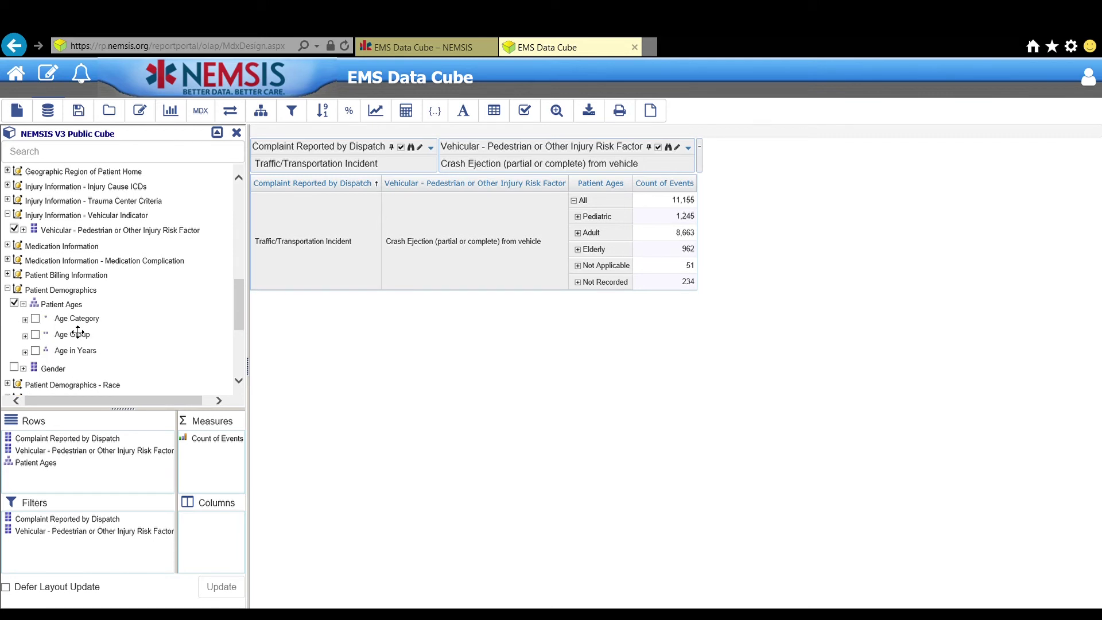
click(35, 318)
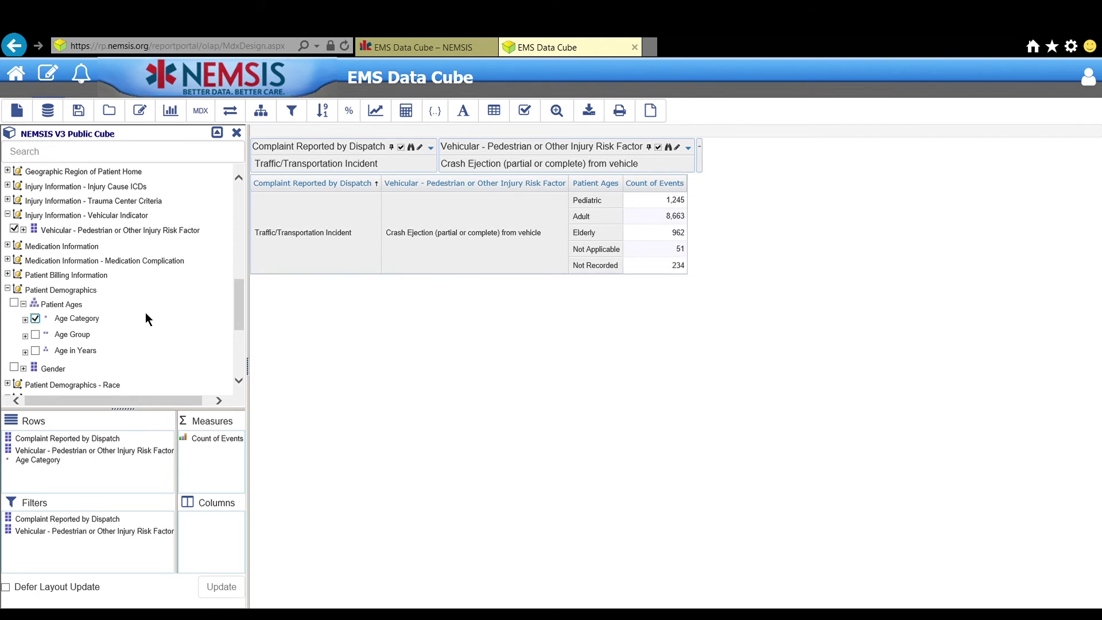
click(35, 318)
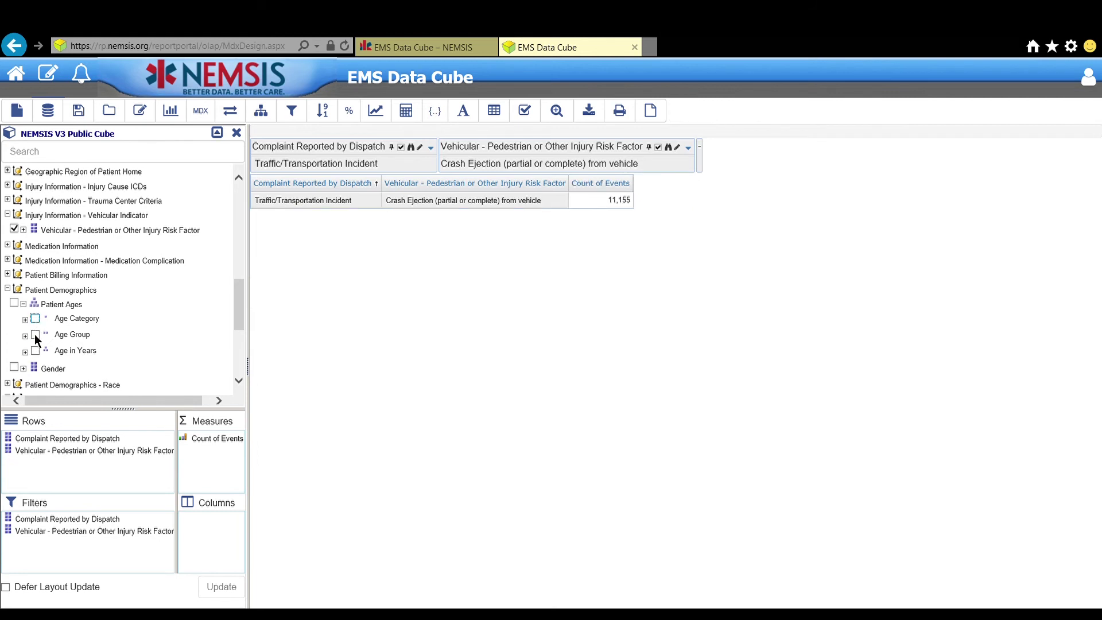
click(35, 334)
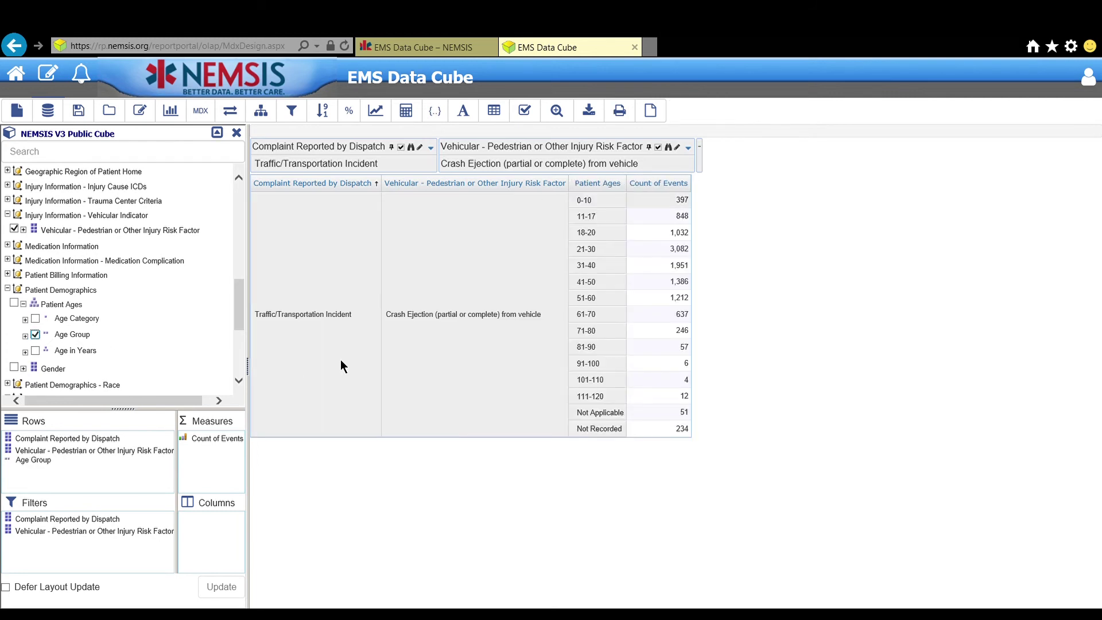
click(35, 334)
Break the rows down by Age in Years and scroll through the per-age counts
click(35, 352)
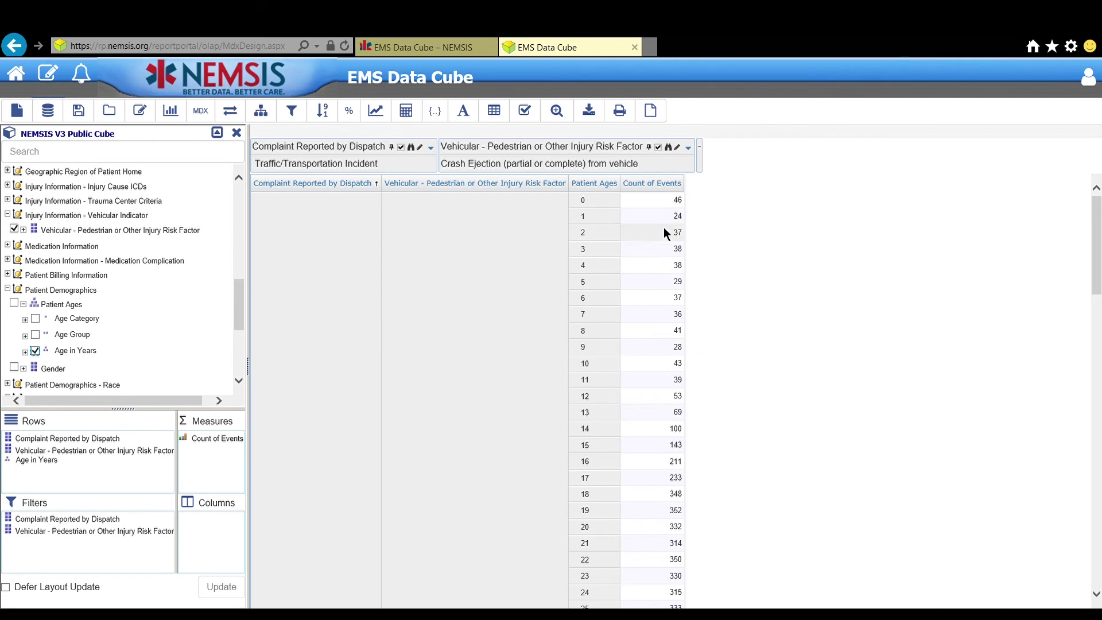
scroll(739, 301, down, 5)
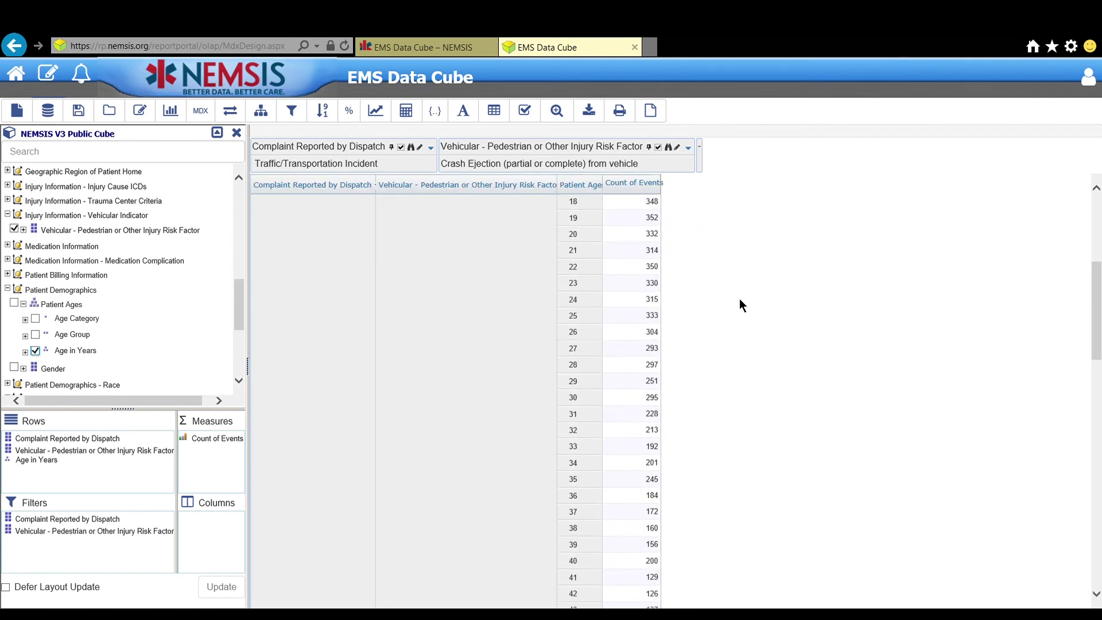
scroll(739, 298, down, 5)
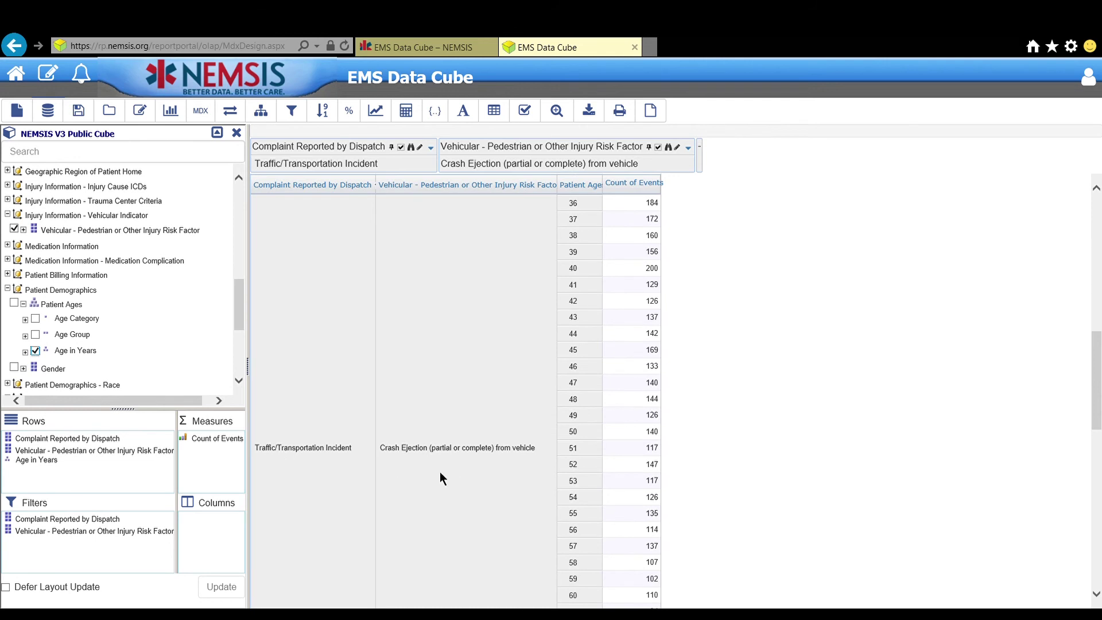
scroll(750, 409, up, 4)
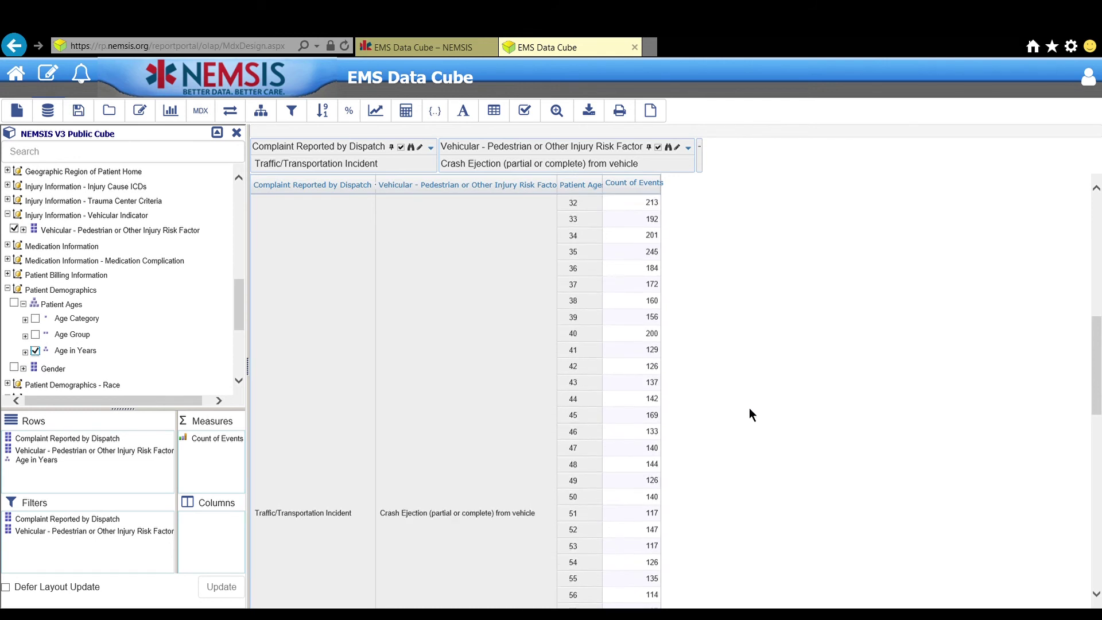
scroll(750, 409, up, 6)
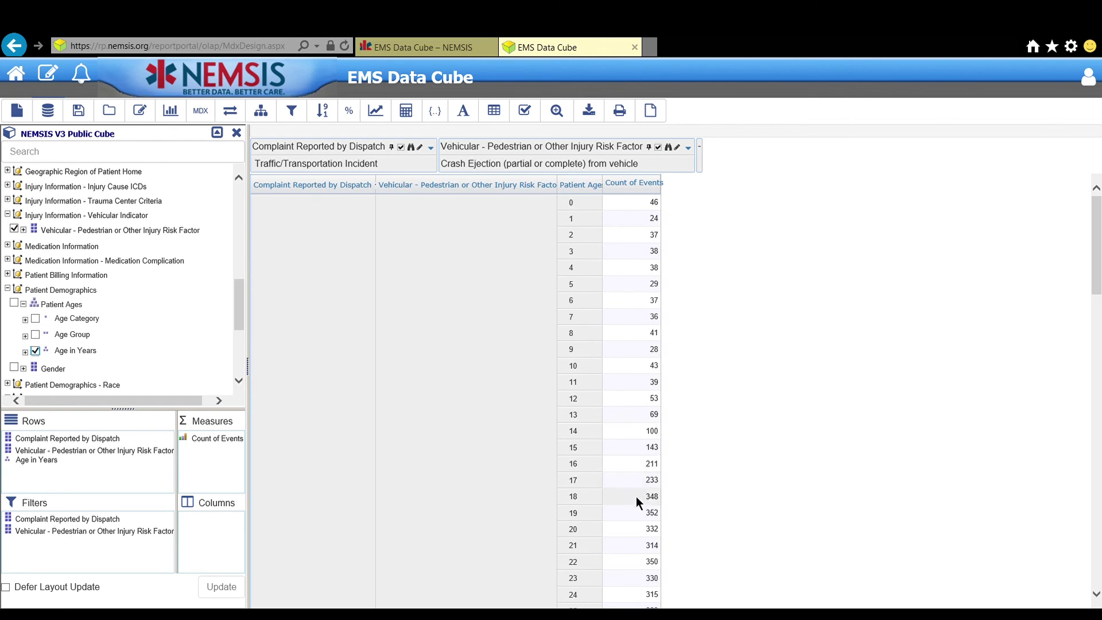
scroll(733, 508, down, 2)
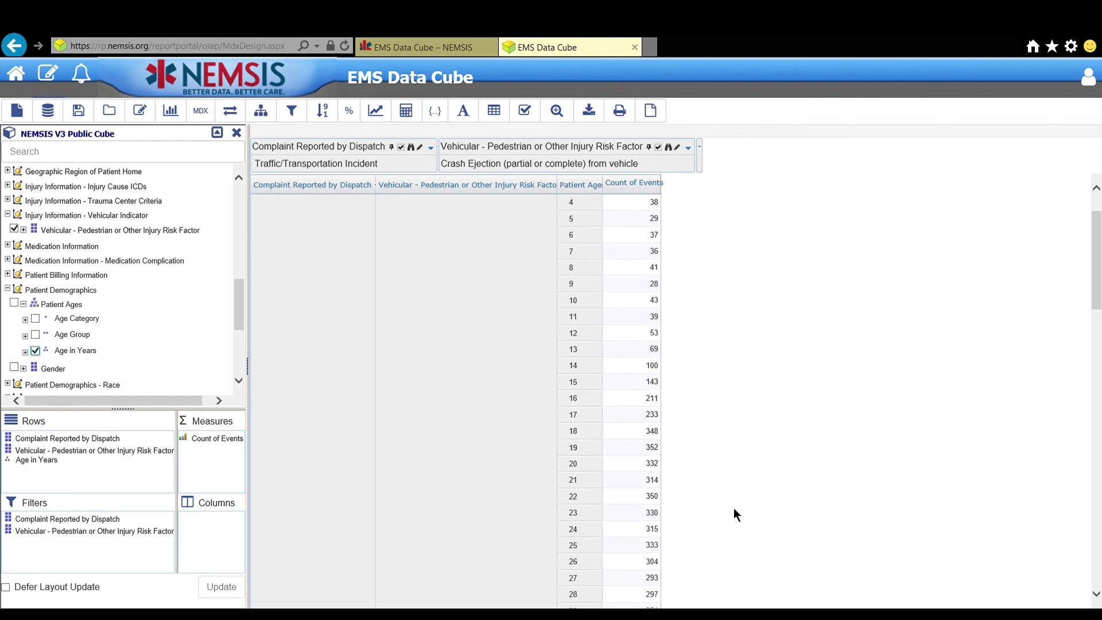
scroll(733, 512, down, 1)
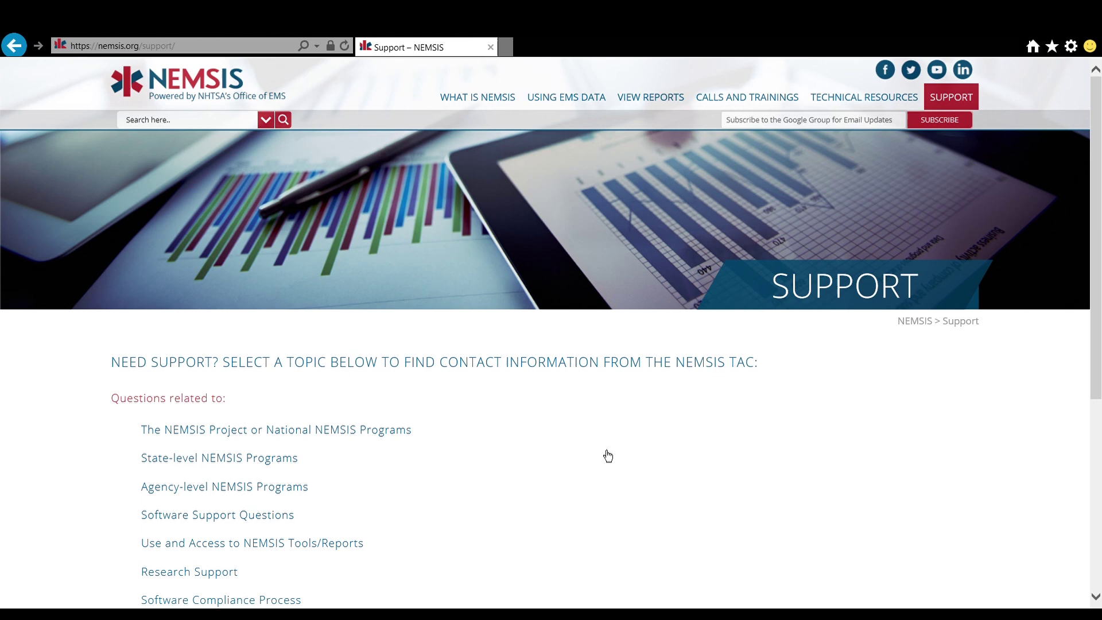
Expand the Agency-level NEMSIS Programs topic on the Support page to show its contact card
scroll(606, 455, down, 2)
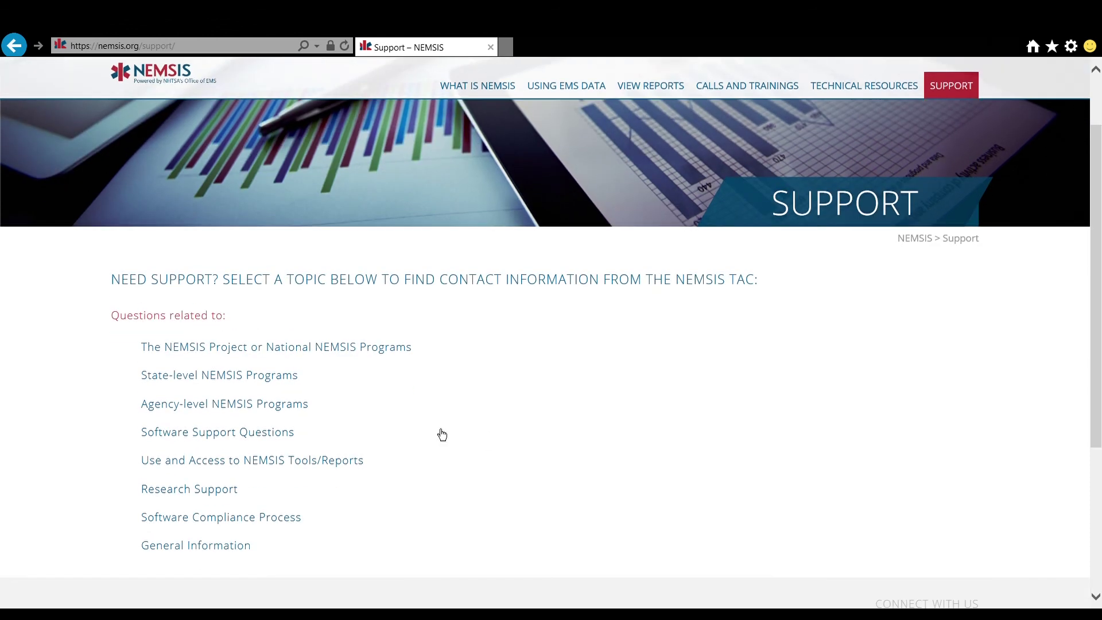
click(280, 409)
scroll(608, 422, down, 2)
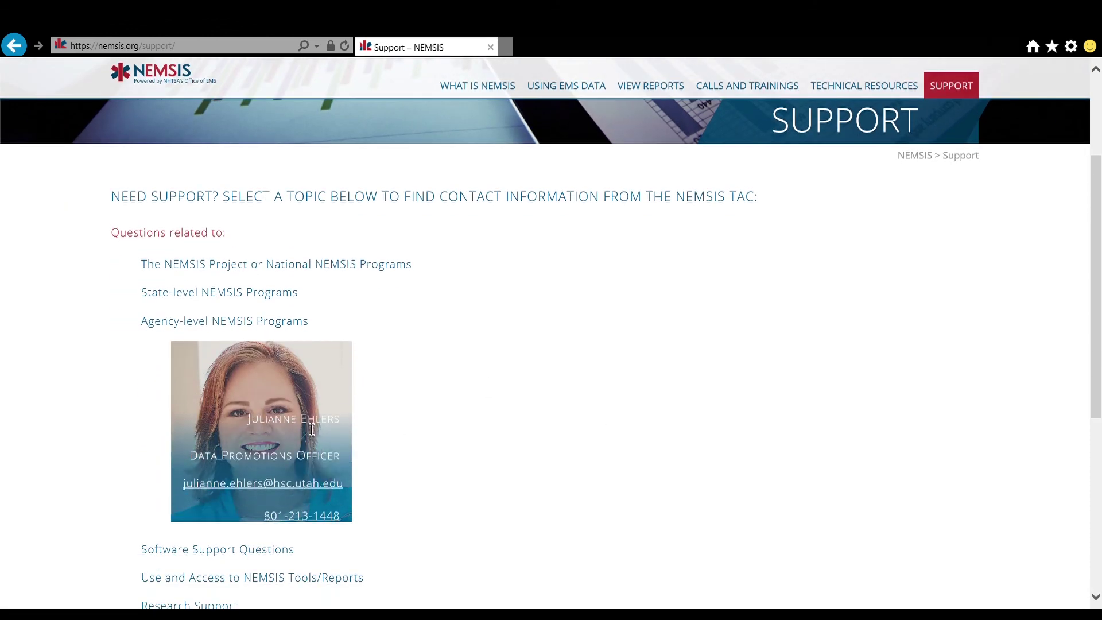